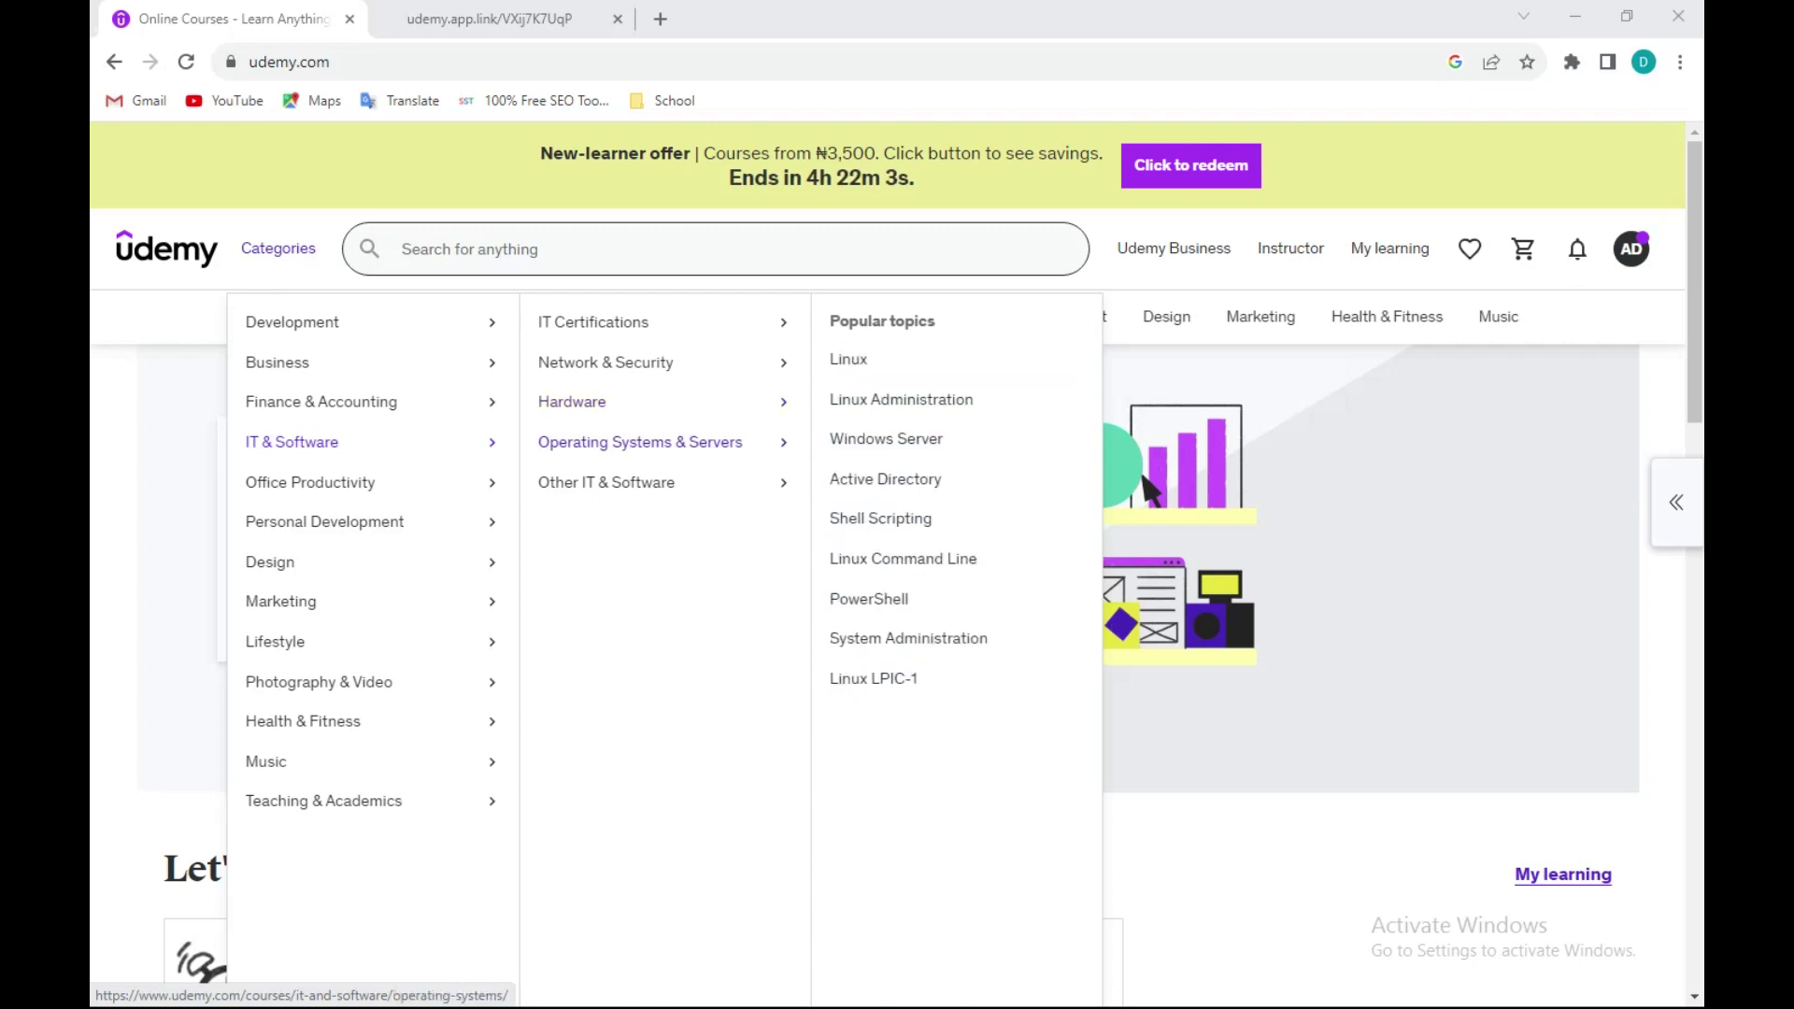
Browse Operating Systems & Servers and open the Linux Command Line Basics course (₦24,900).
click(641, 443)
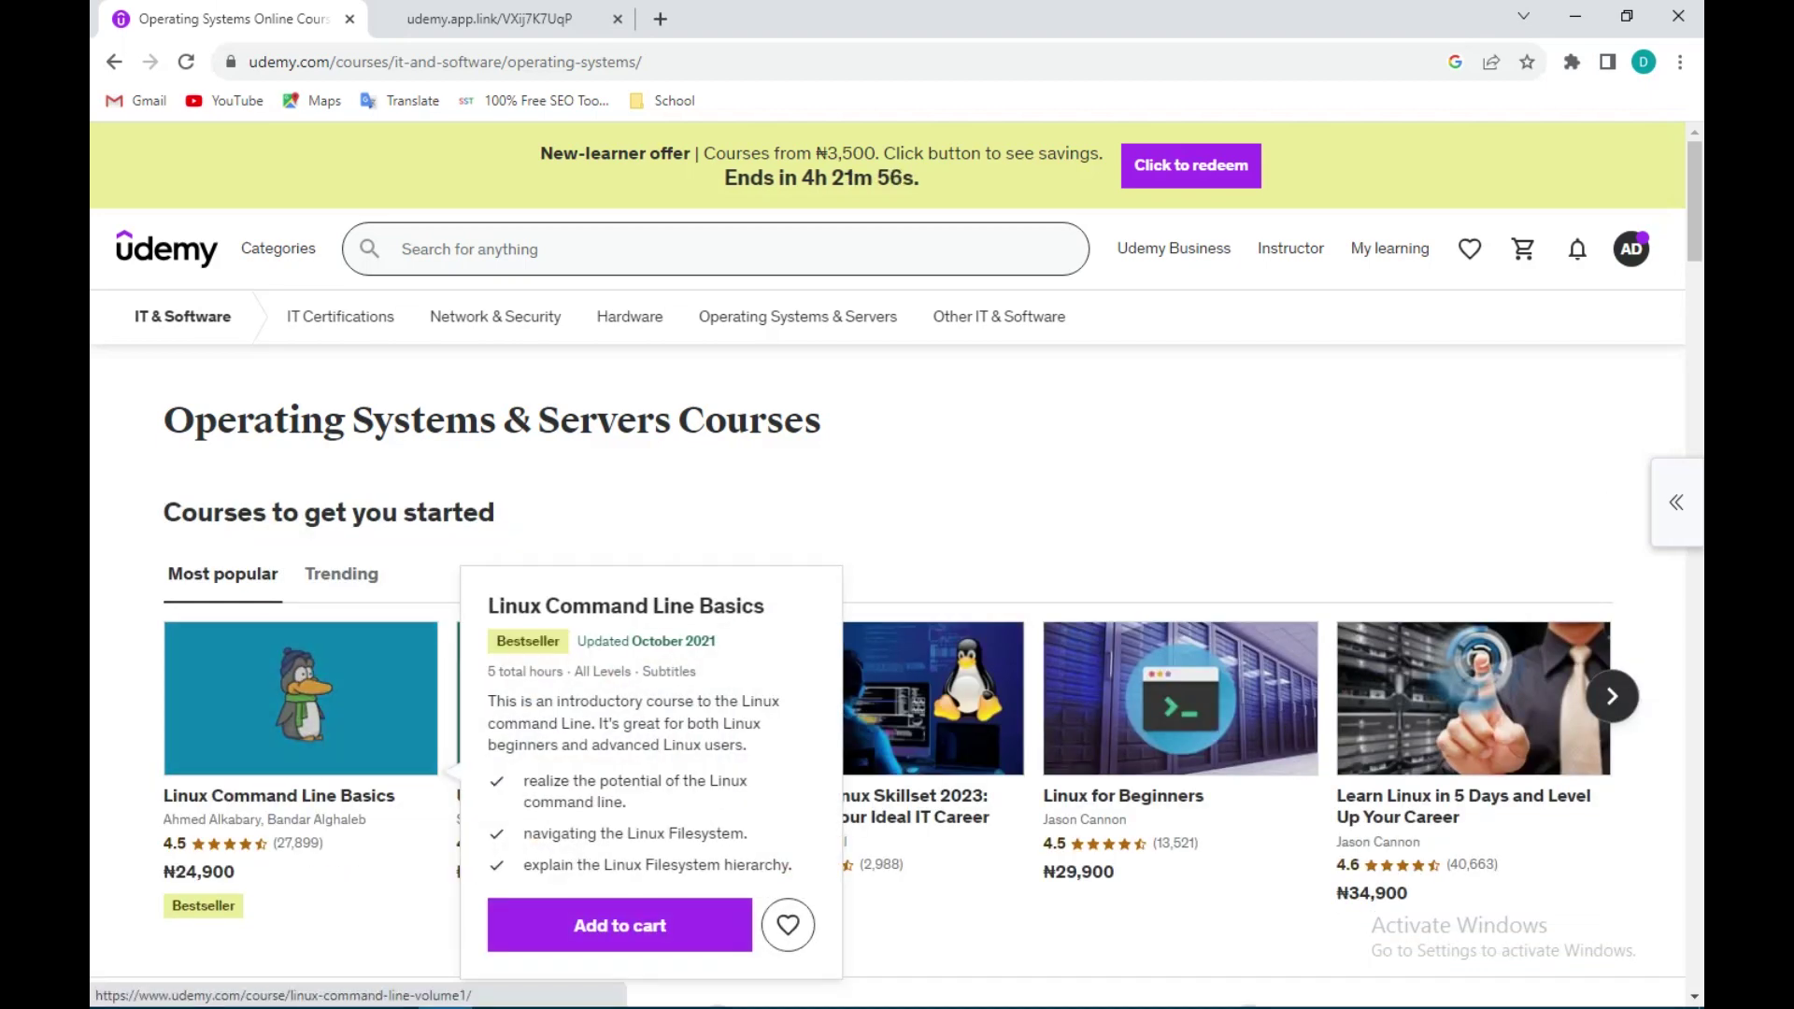
click(300, 698)
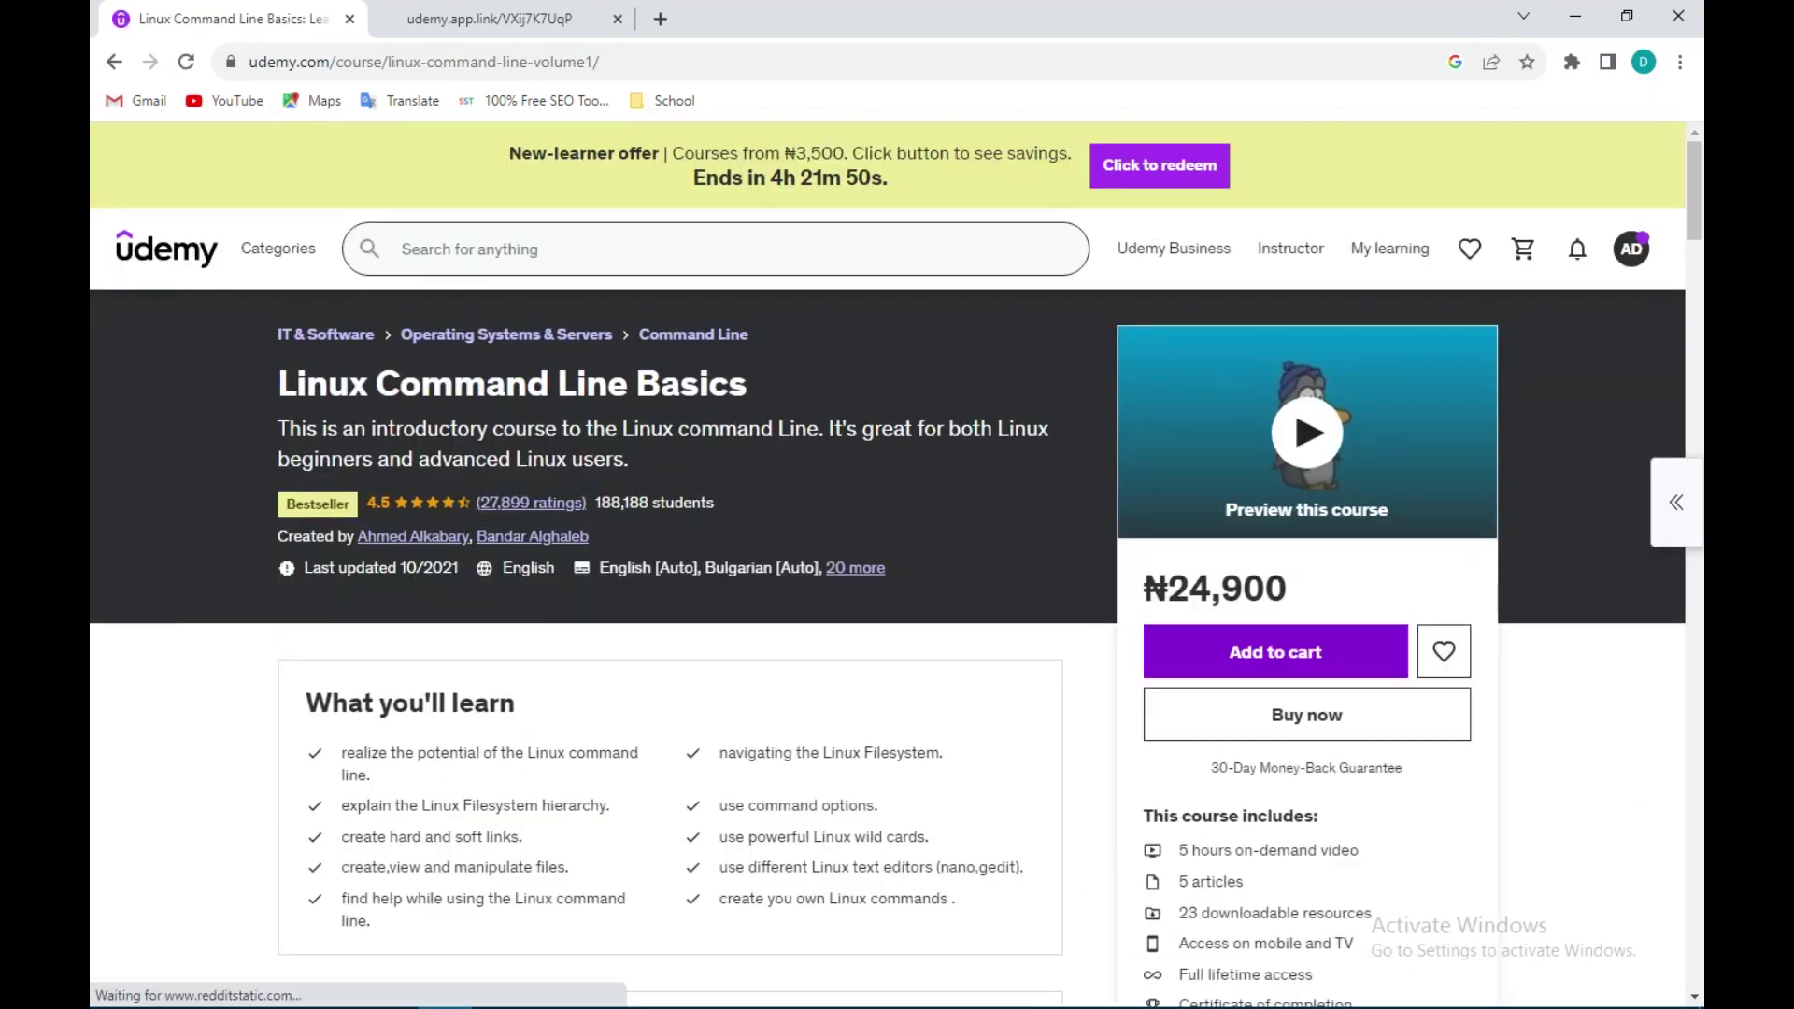
Buy Linux Command Line Basics now, reaching checkout with Nigeria billing and ₦24,900 total.
click(1306, 714)
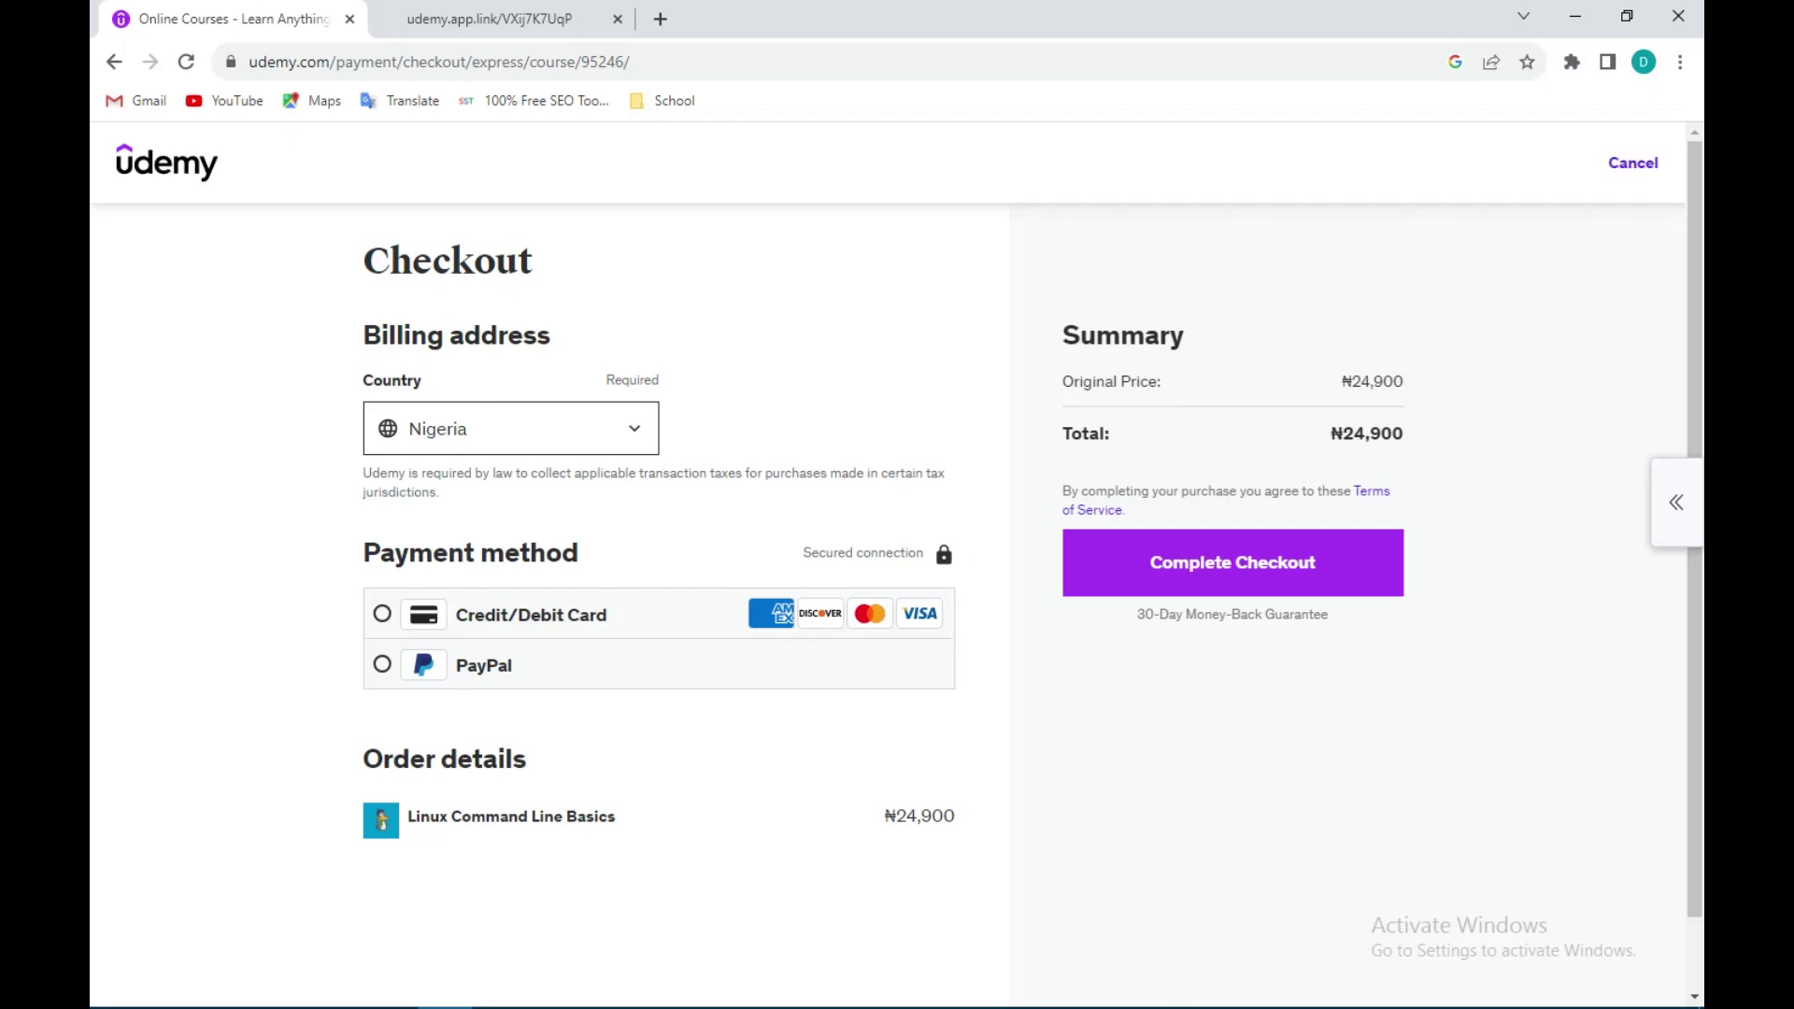
Select Credit/Debit Card payment and step through the empty name and card number fields.
click(382, 614)
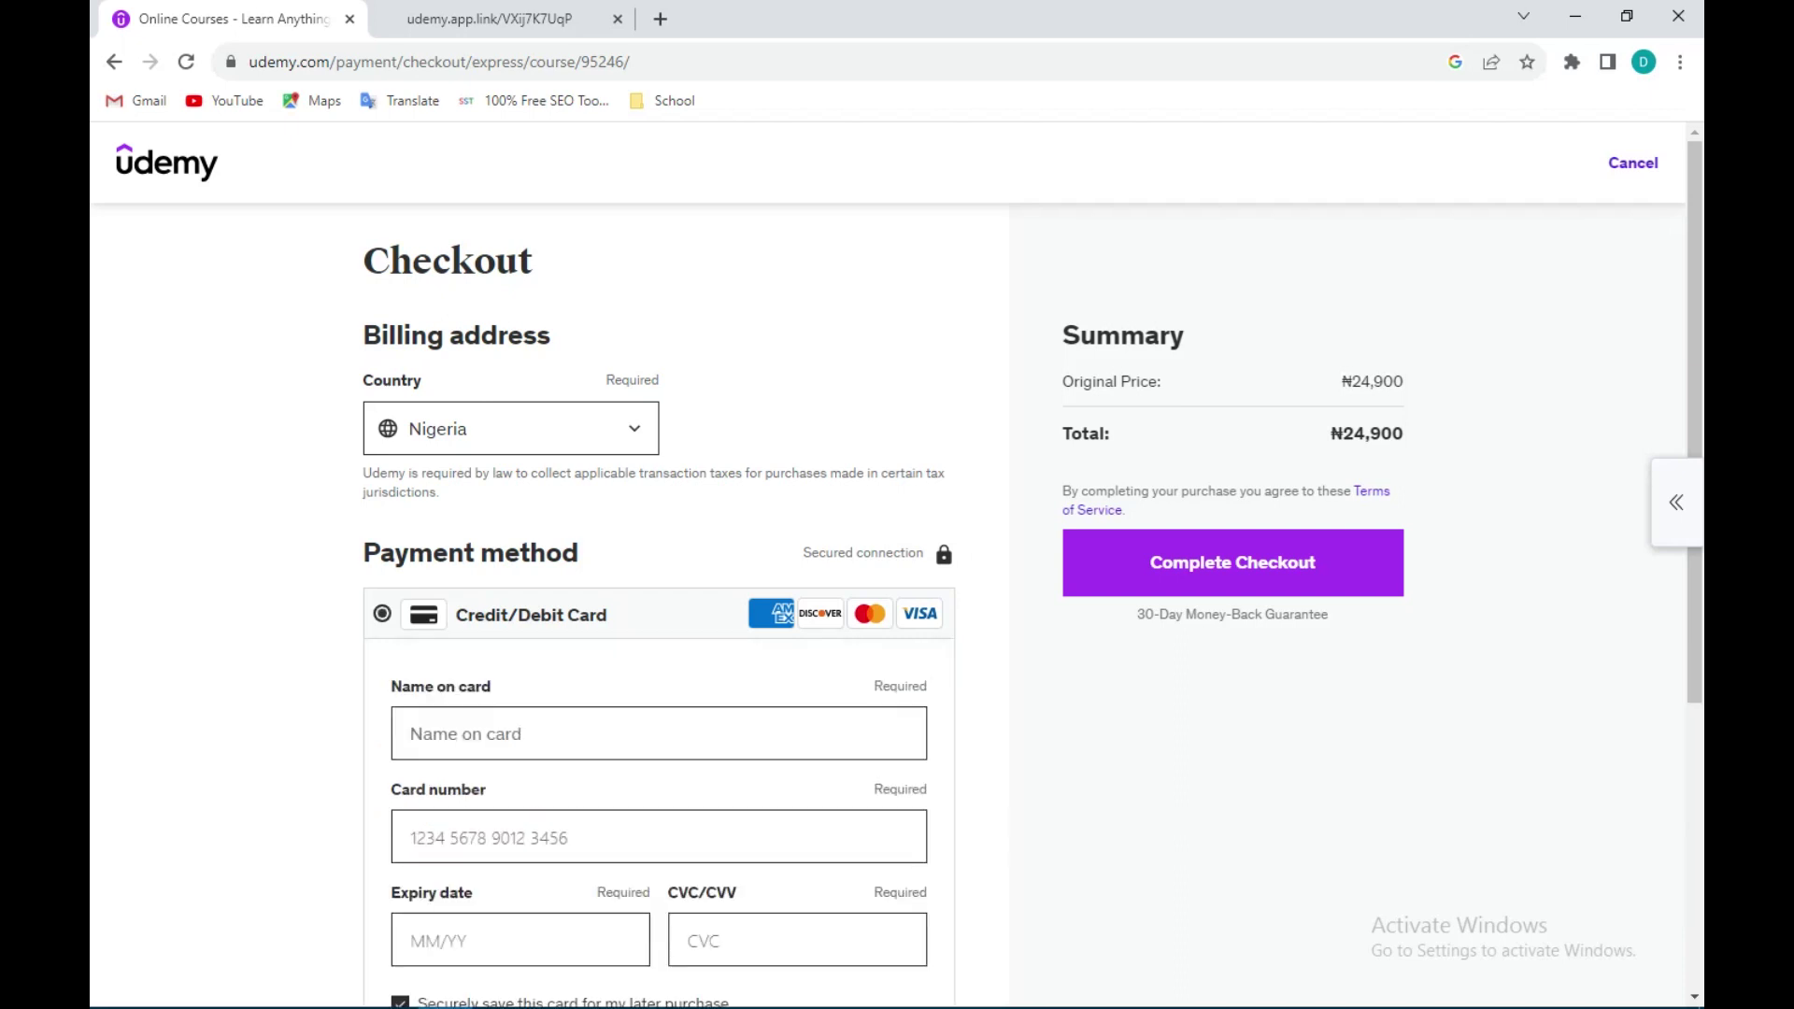
key(Return)
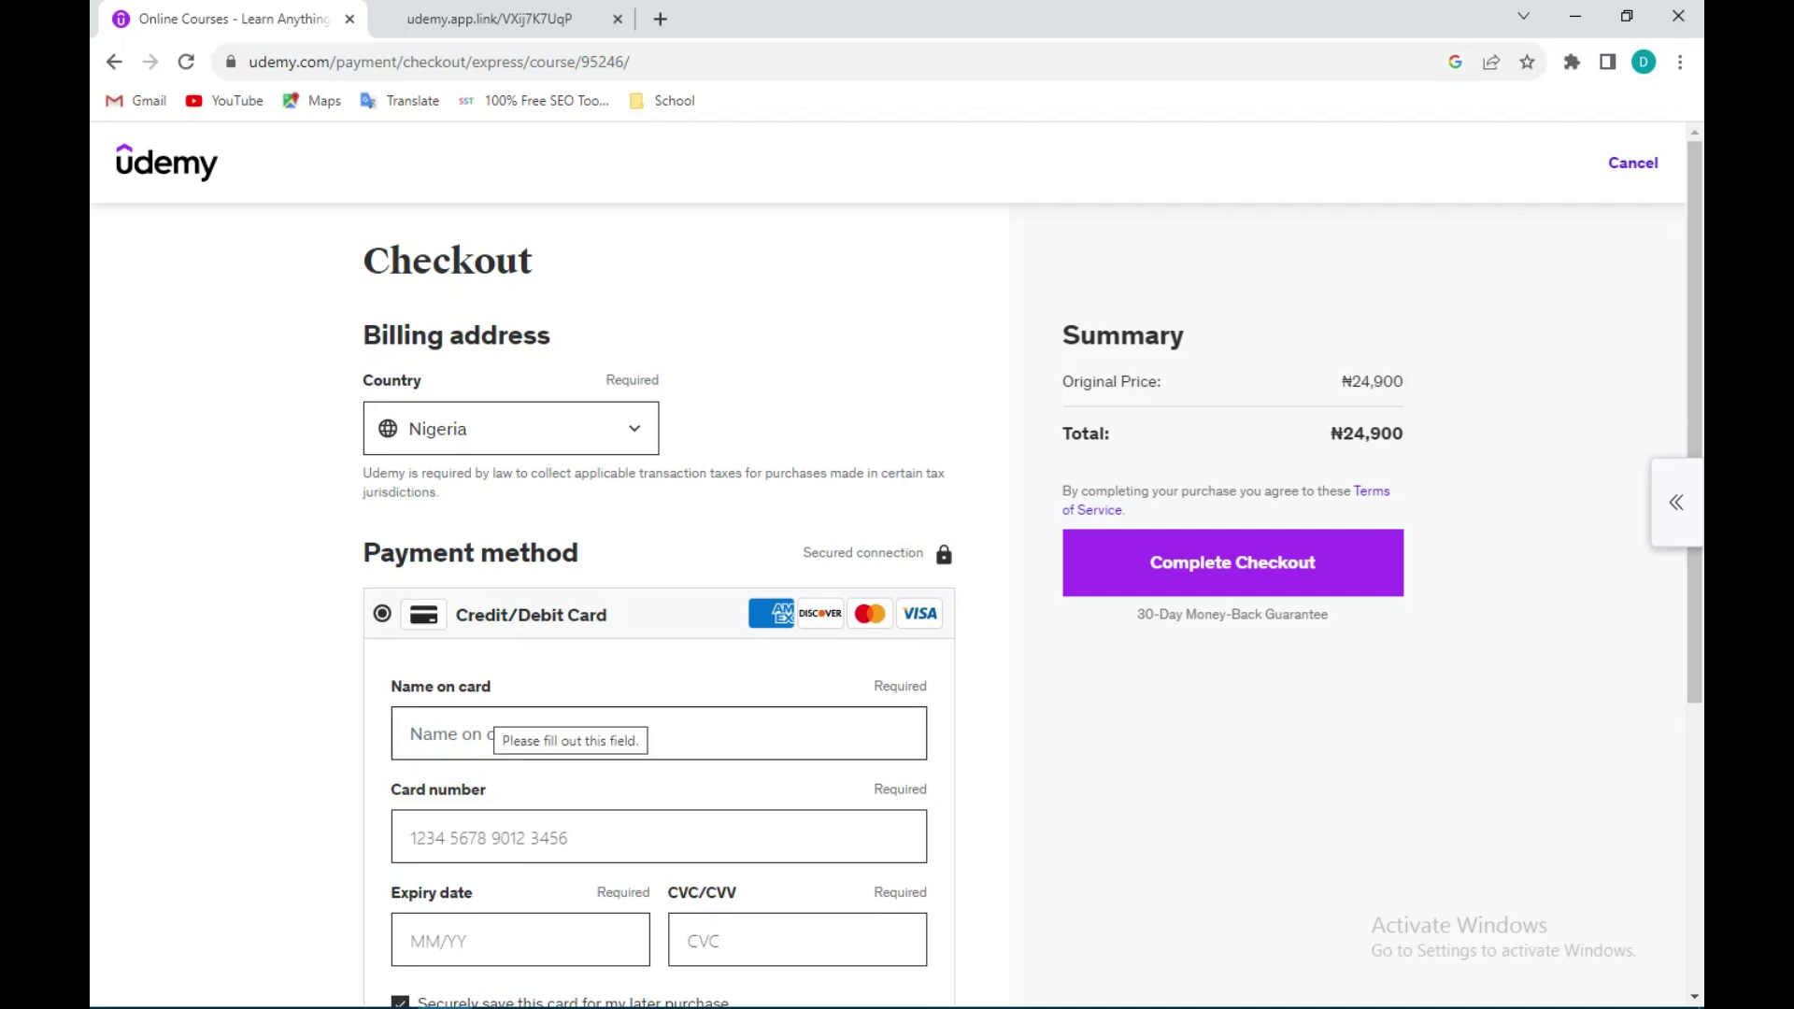
scroll(897, 561, down, 1)
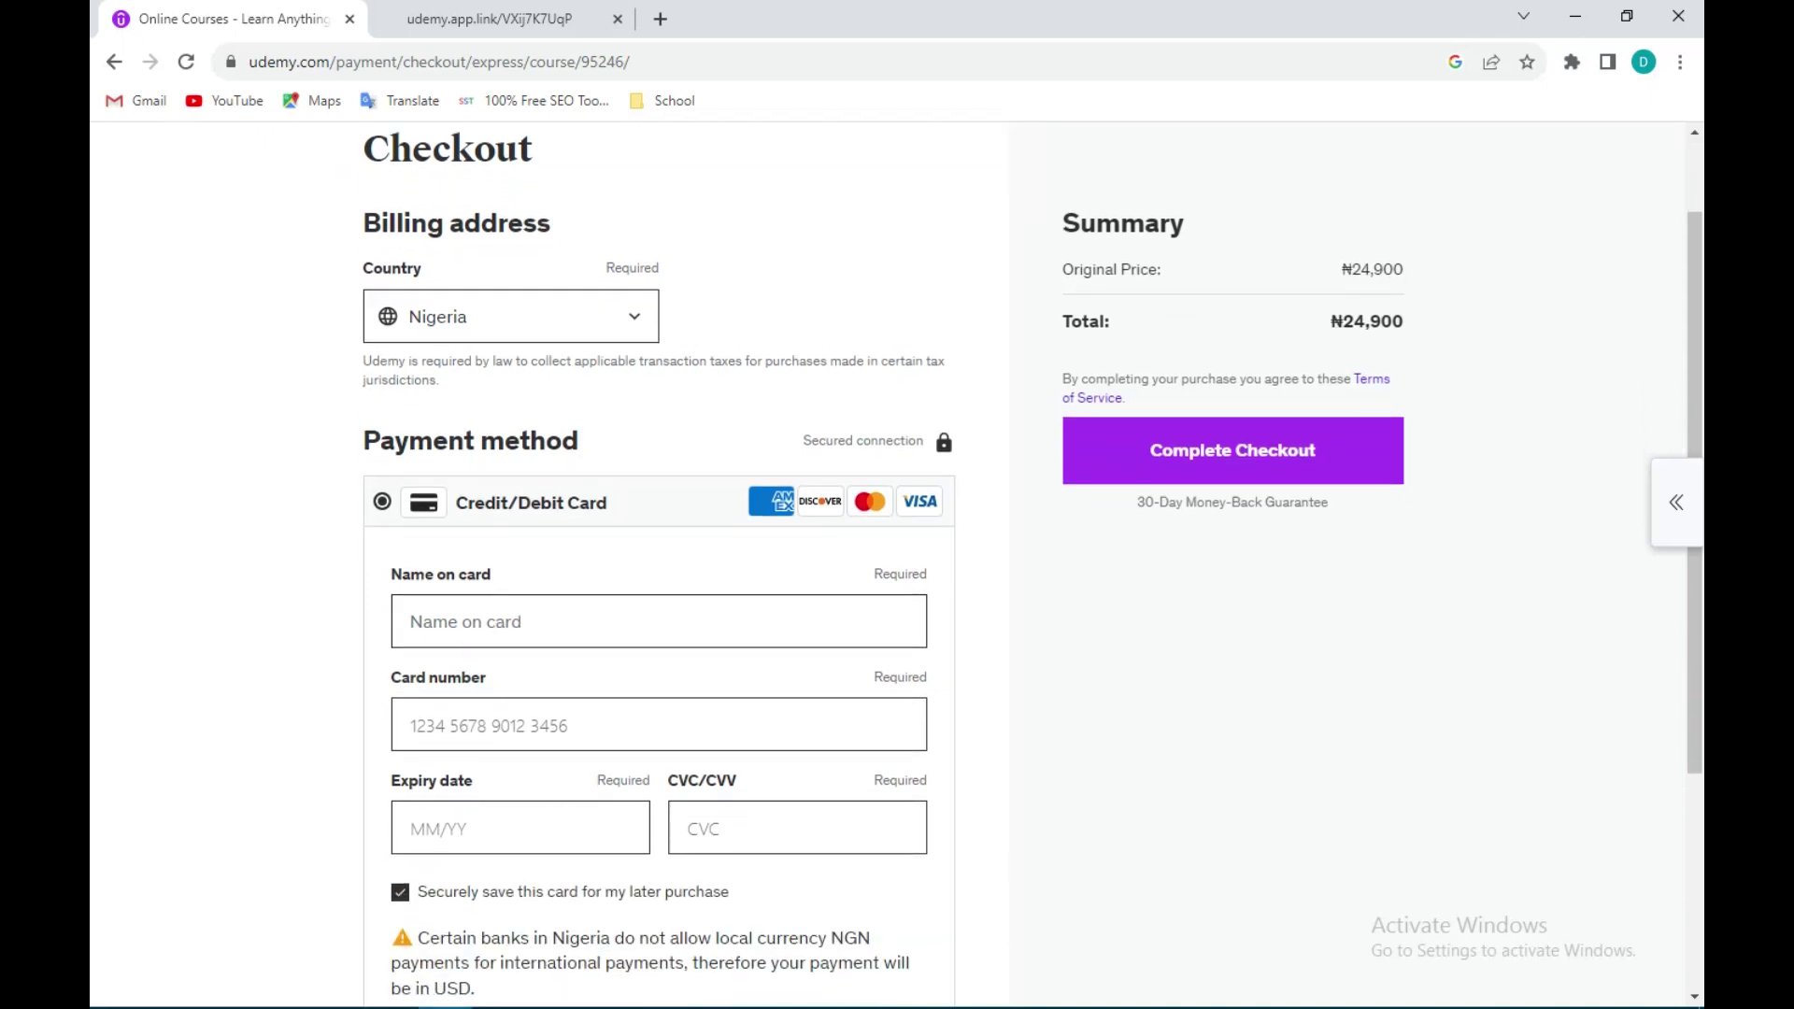
key(Return)
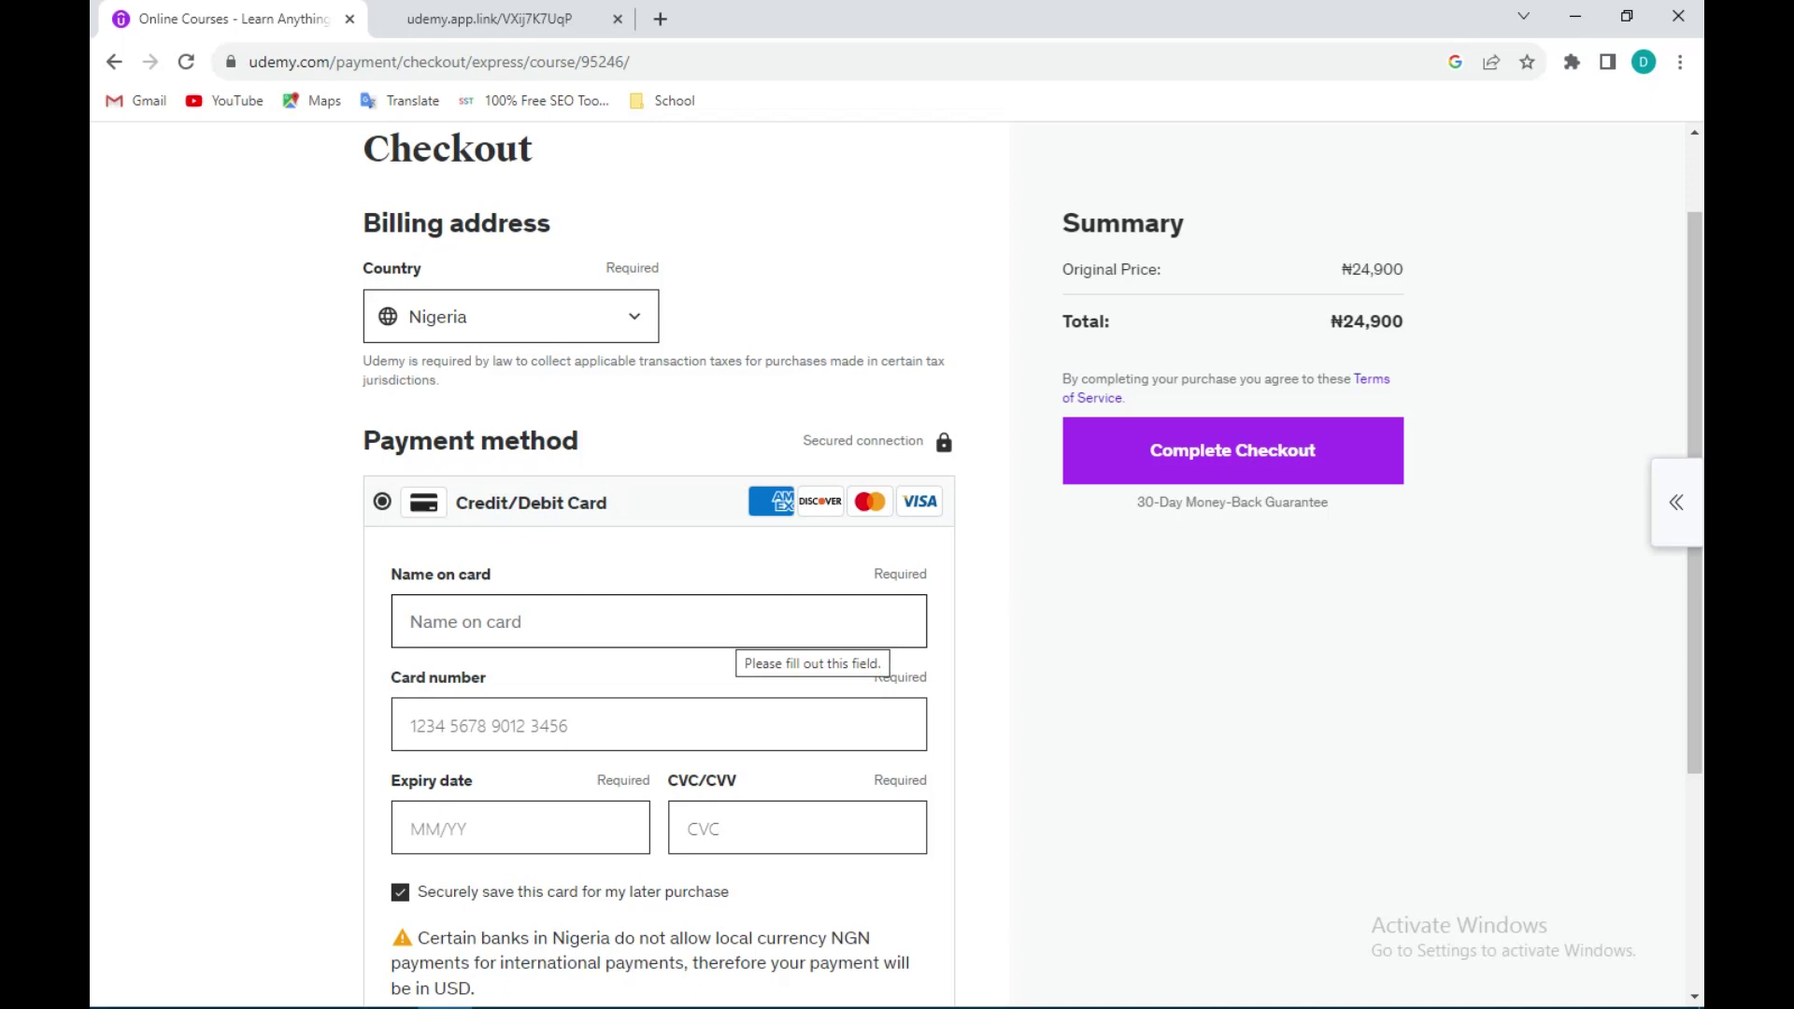
key(Tab)
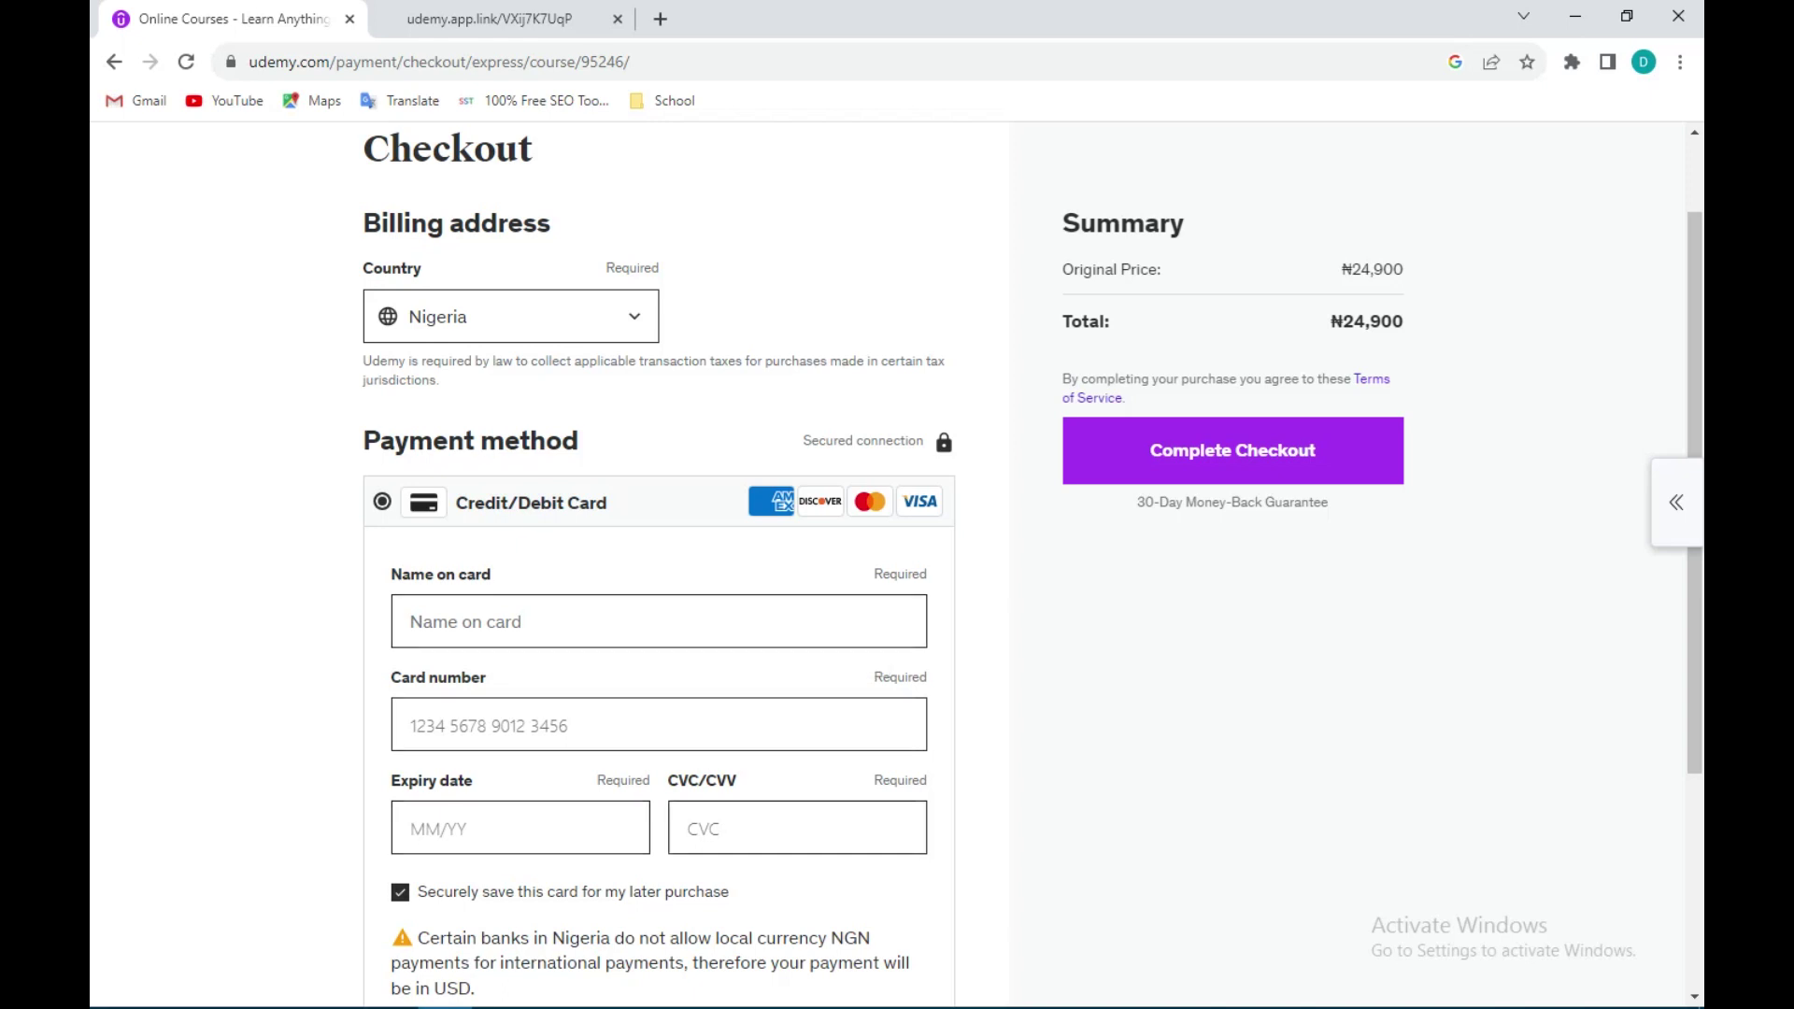
scroll(659, 561, down, 2)
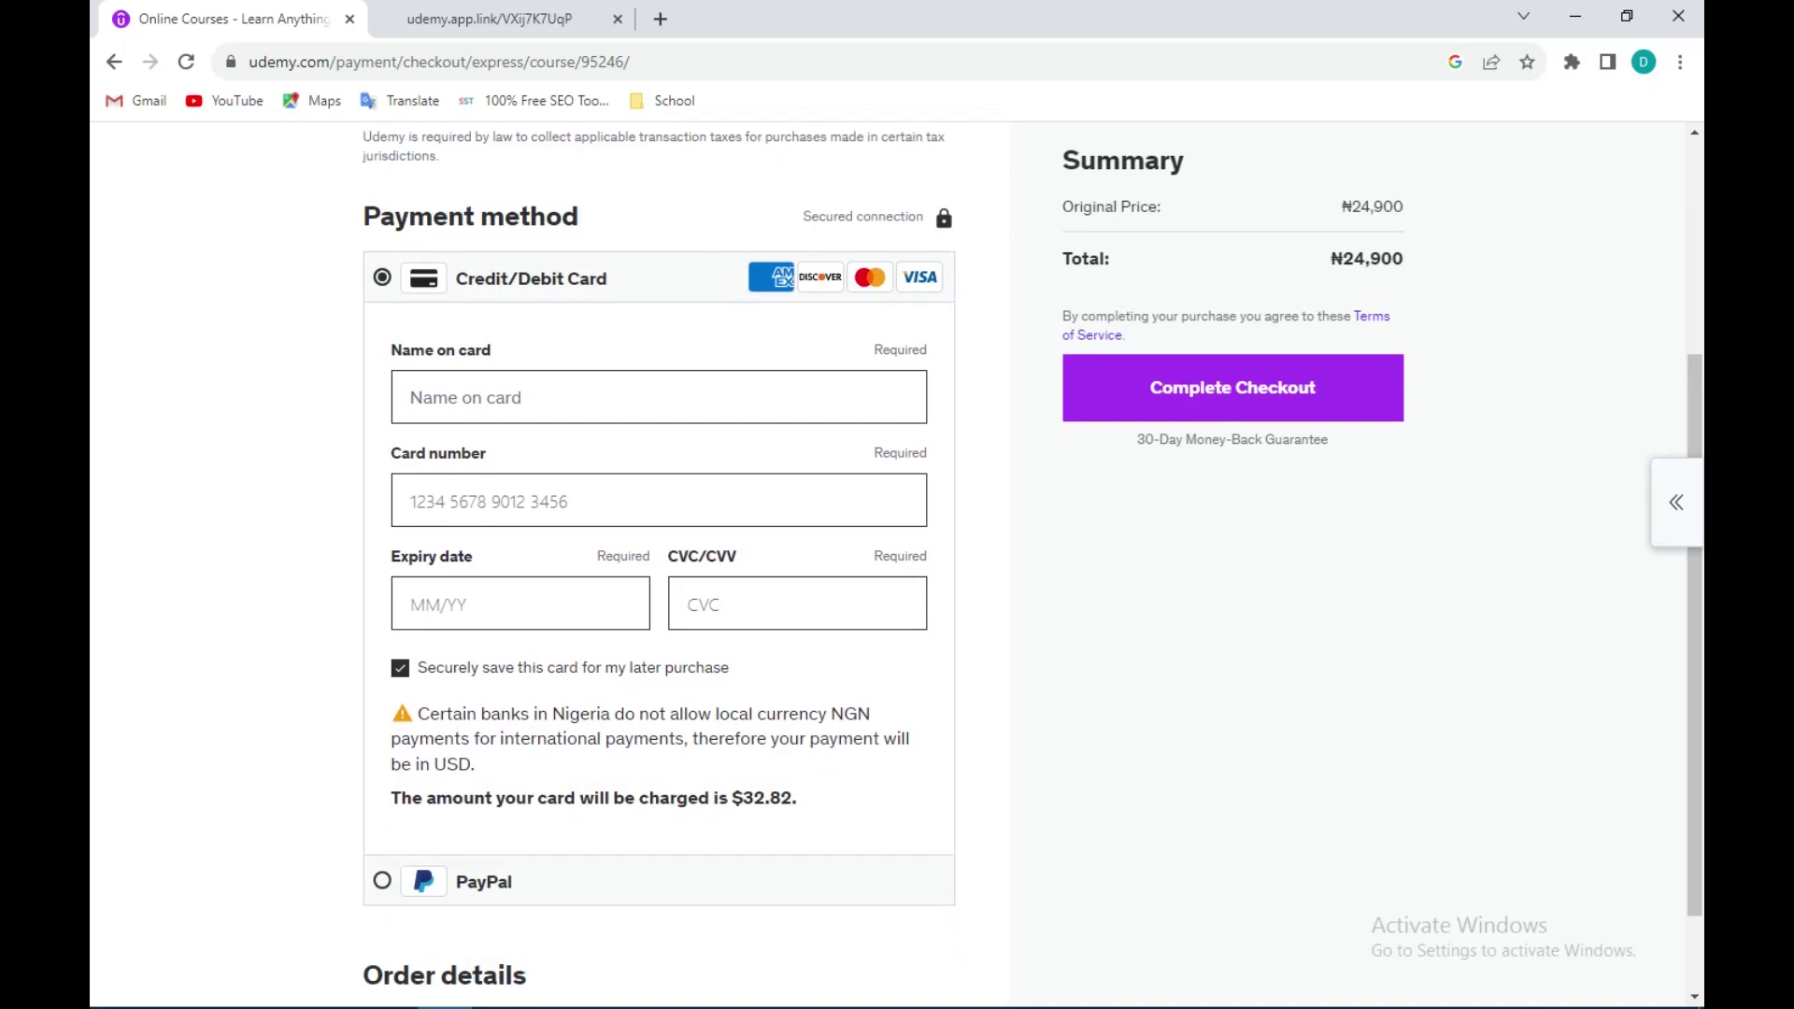
scroll(659, 561, up, 2)
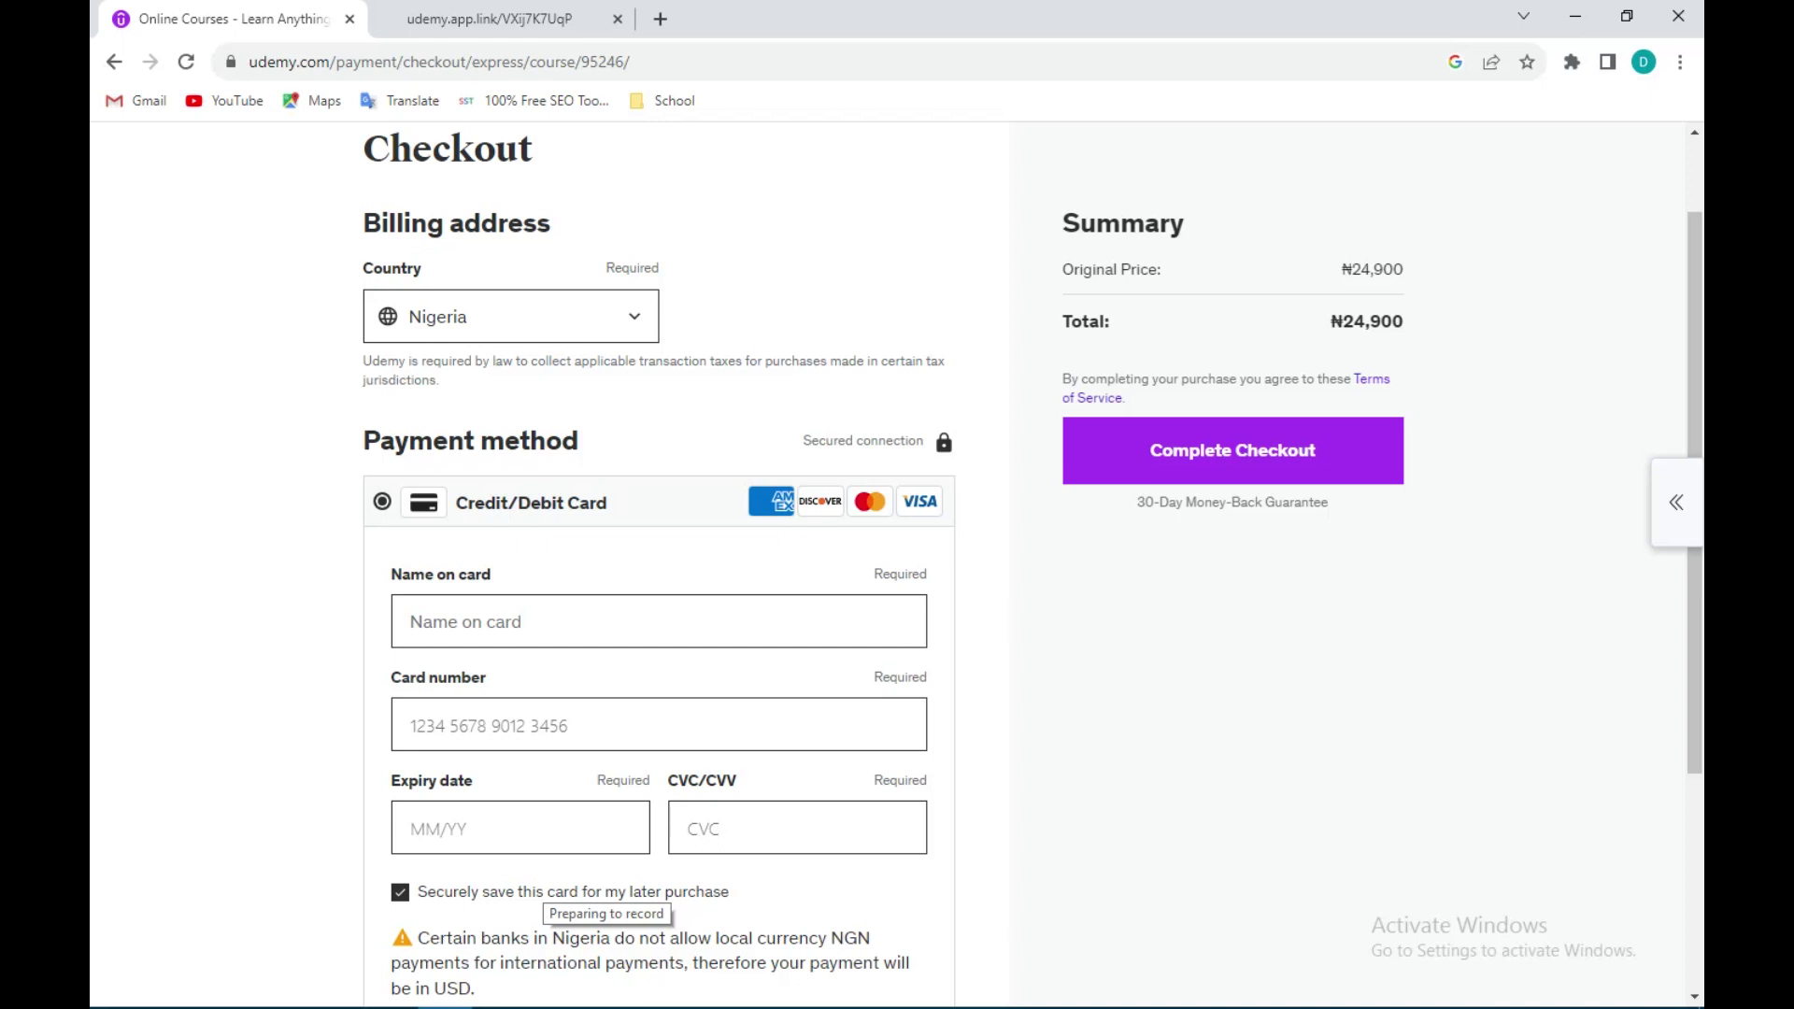
scroll(659, 561, down, 3)
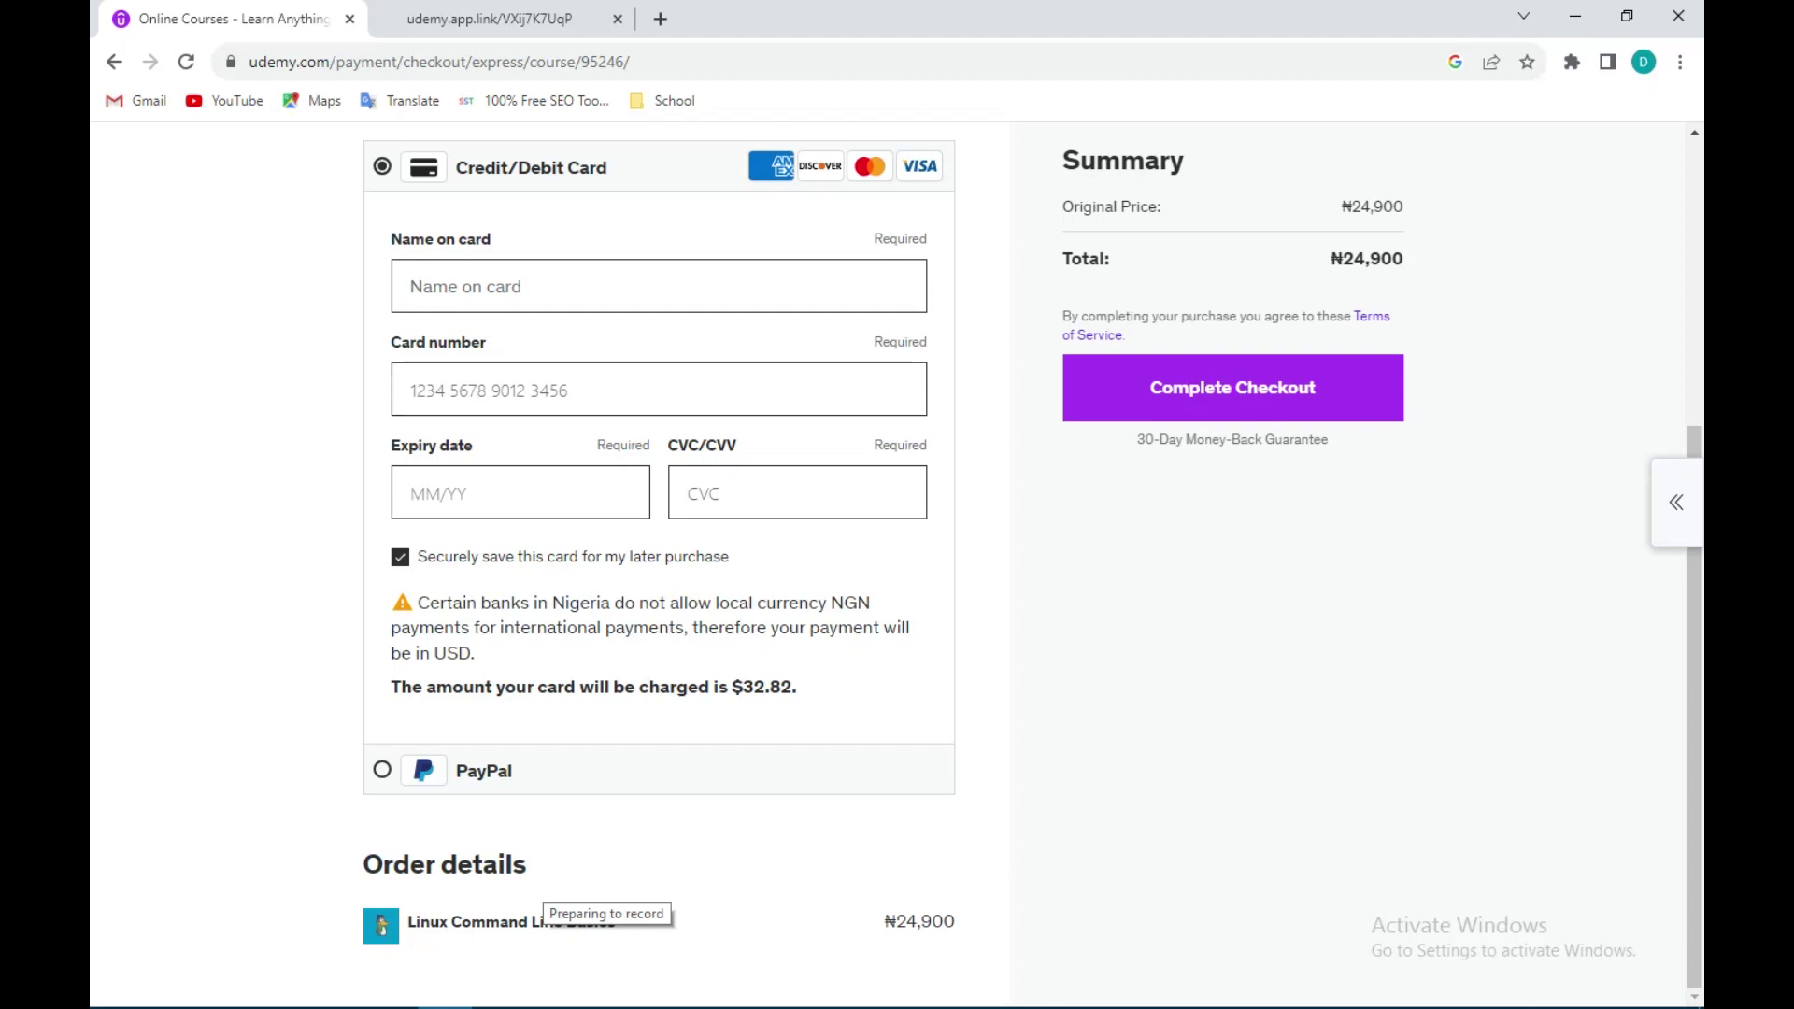
Select PayPal as the payment method, charging $32.82 USD via PayPal redirect.
click(382, 770)
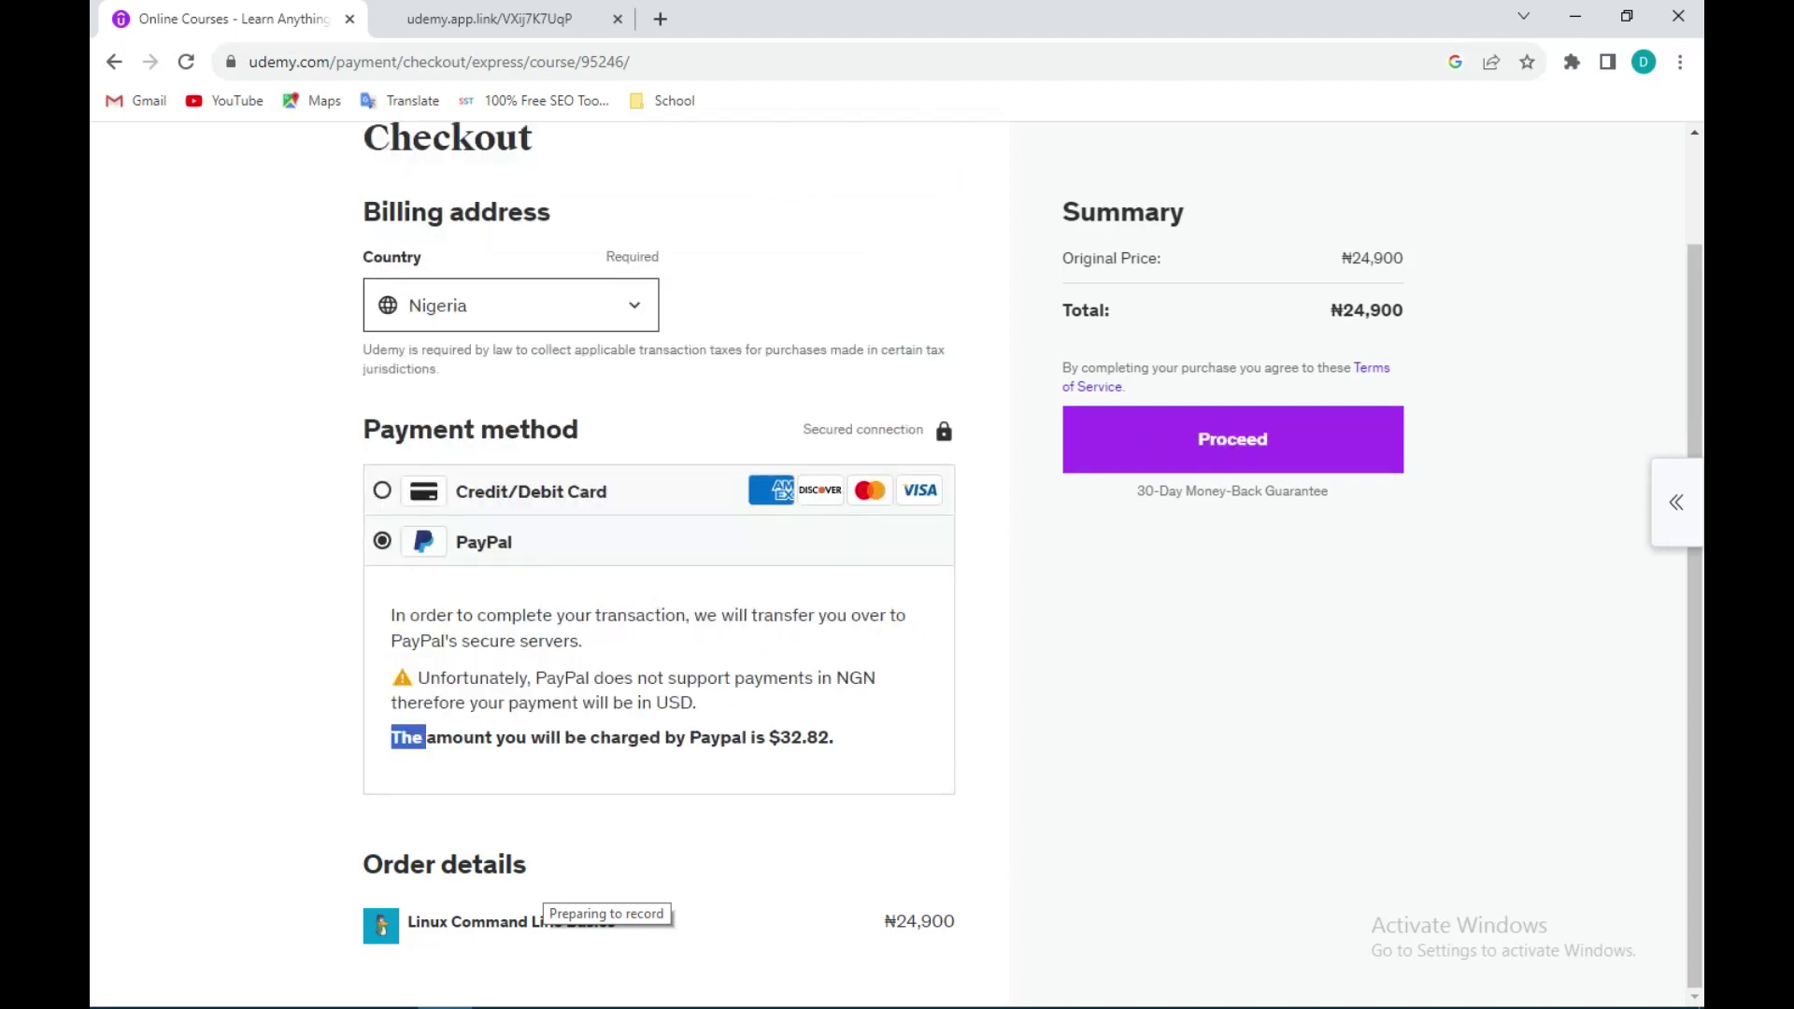